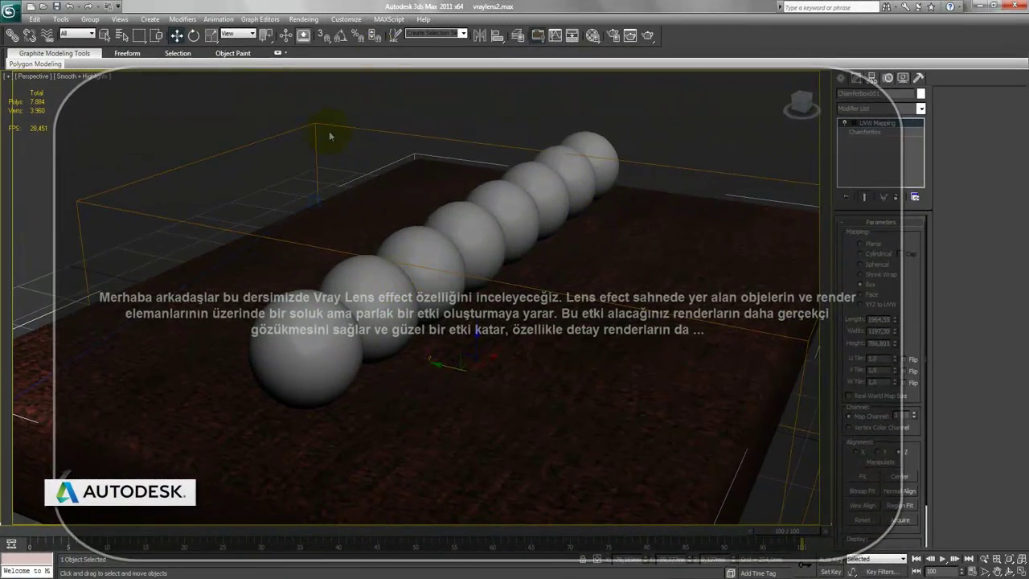
Review the Render Setup camera and indirect illumination settings, then close the dialog.
left_click(306, 18)
left_click(328, 45)
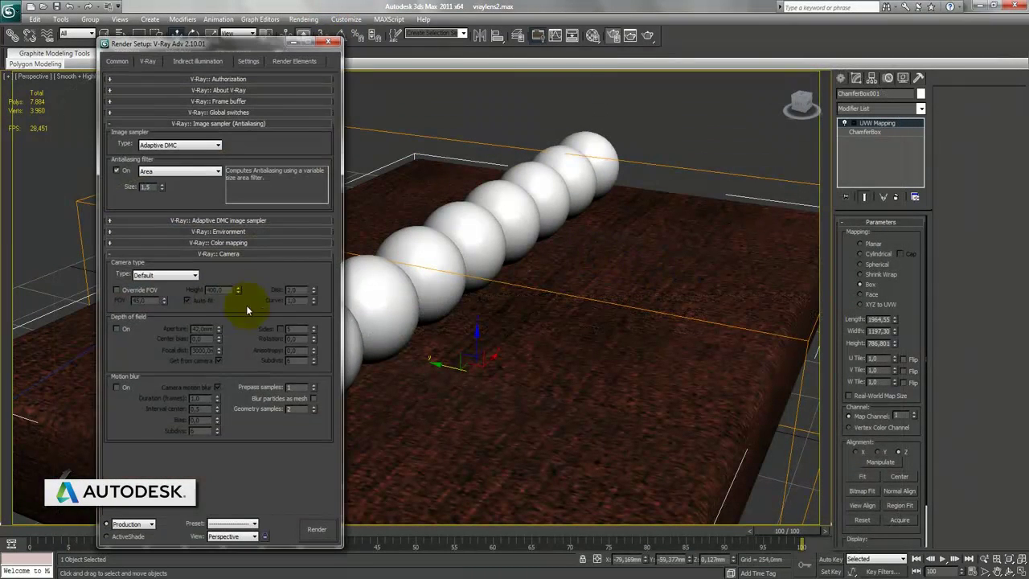
left_click(215, 251)
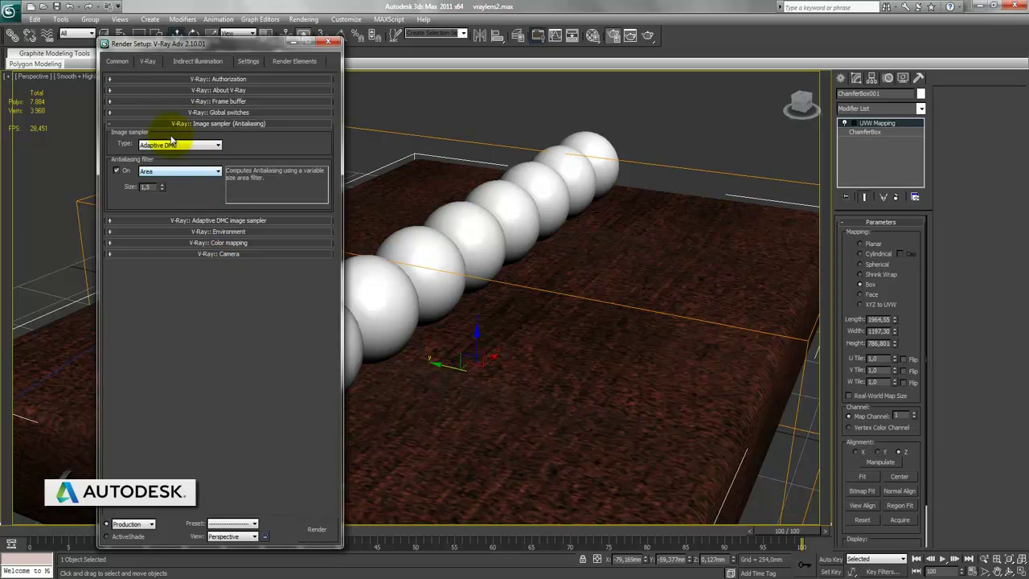
left_click(184, 61)
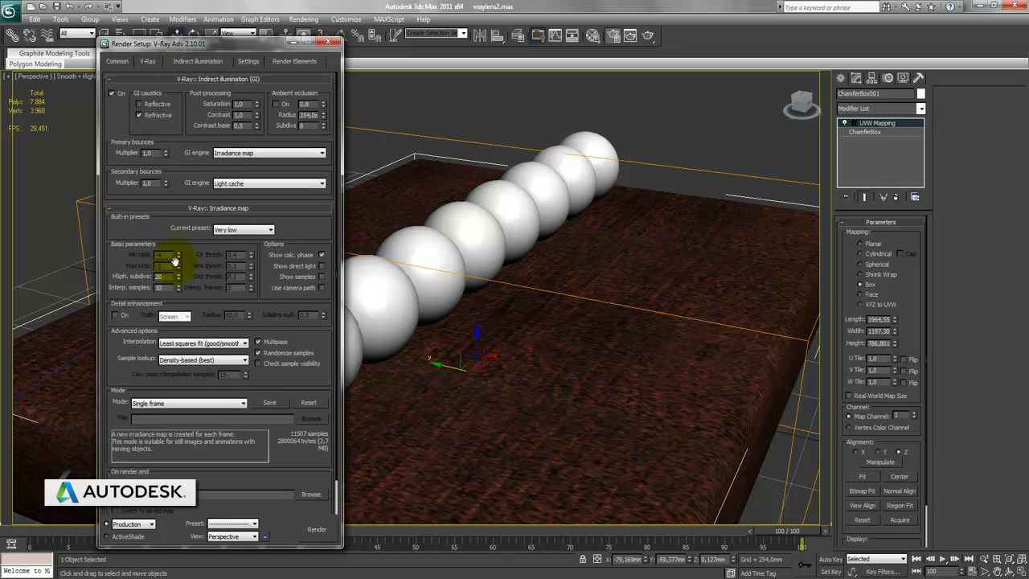
left_click(328, 42)
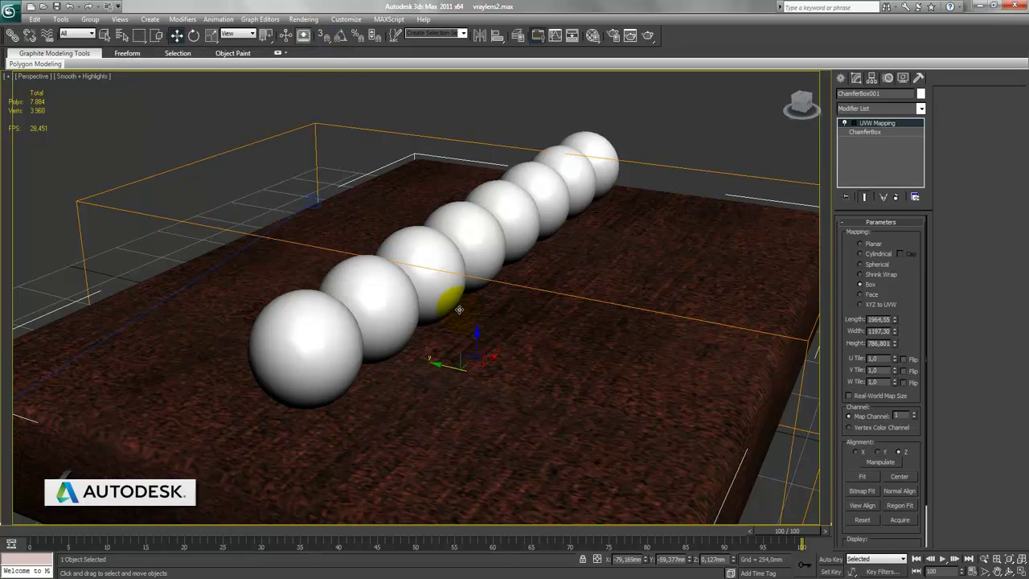
Add VRay Lens Effects under Environment and Effects with Bloom on, moving the dialog aside.
key("8")
left_click(508, 142)
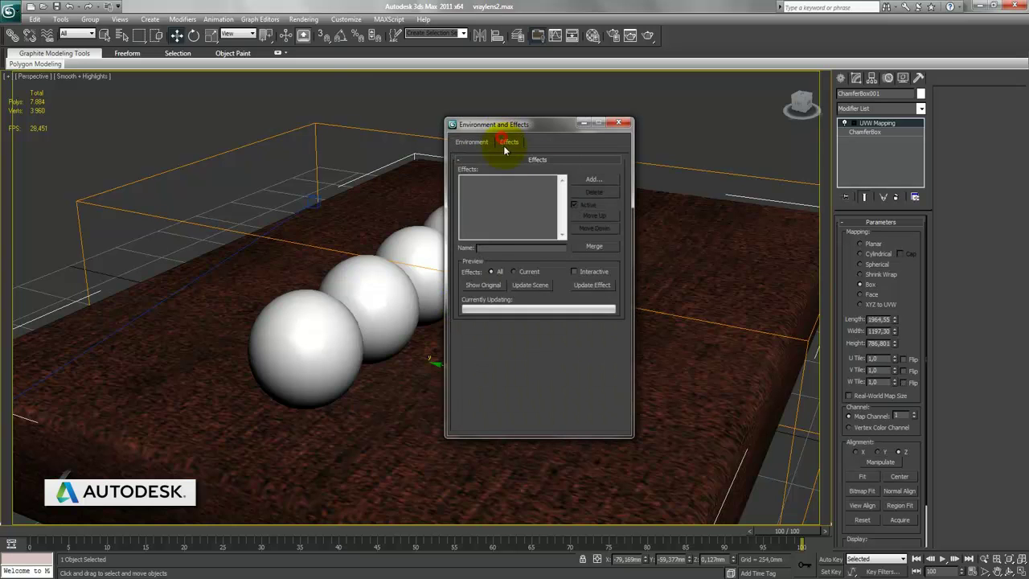
left_click(593, 183)
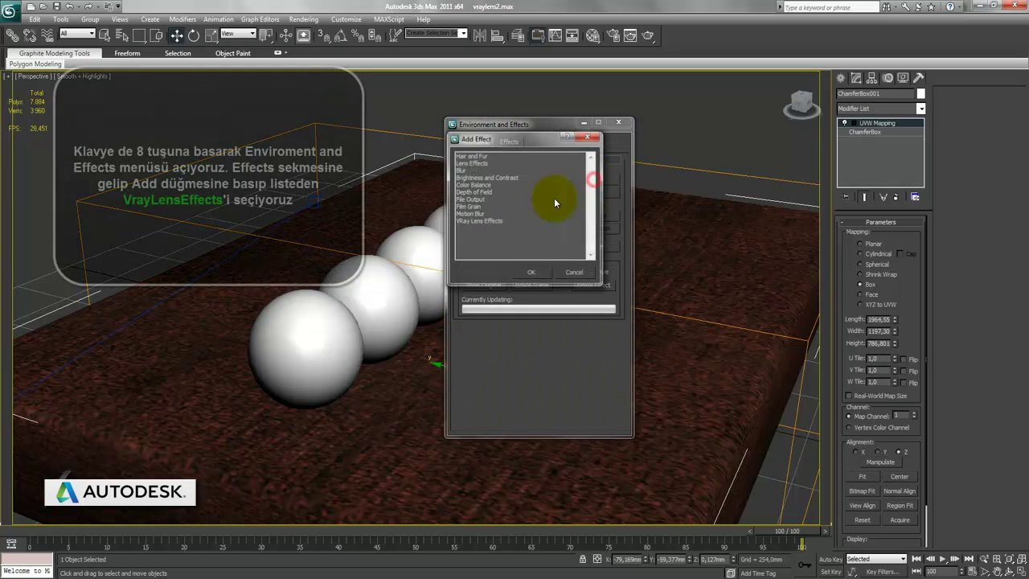
left_click(480, 220)
left_click(532, 272)
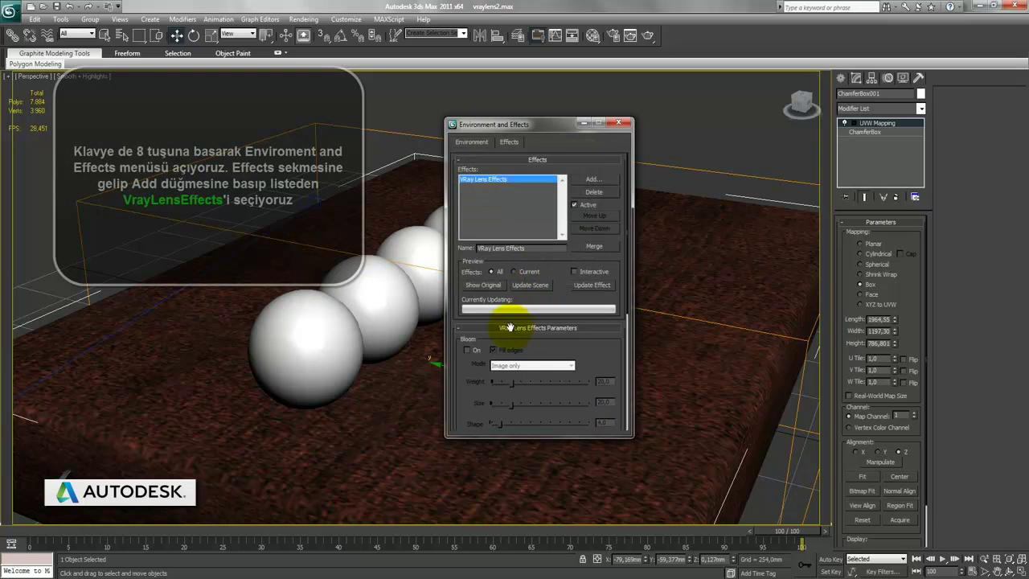
left_click(468, 351)
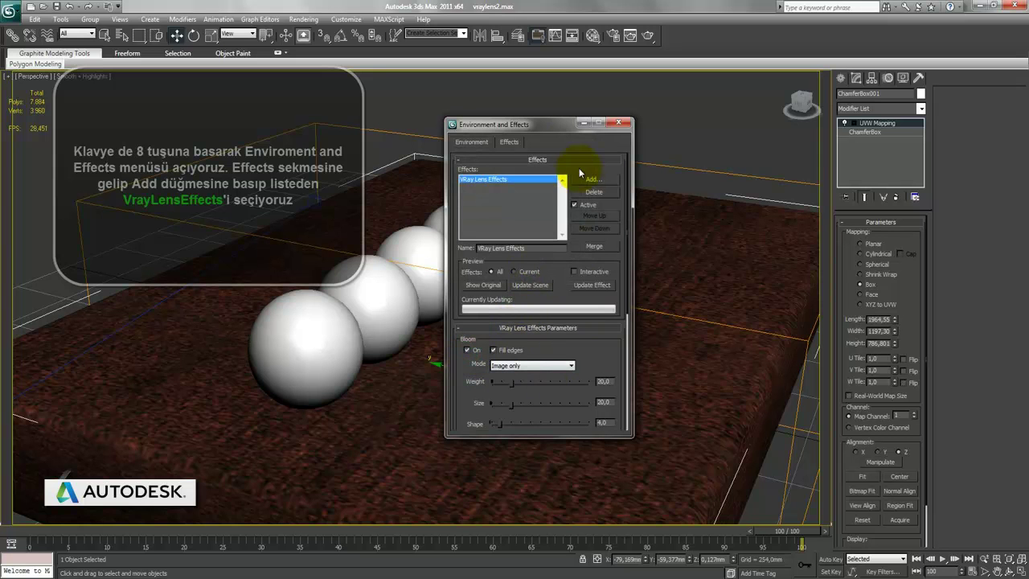
left_click_drag(554, 125, 725, 89)
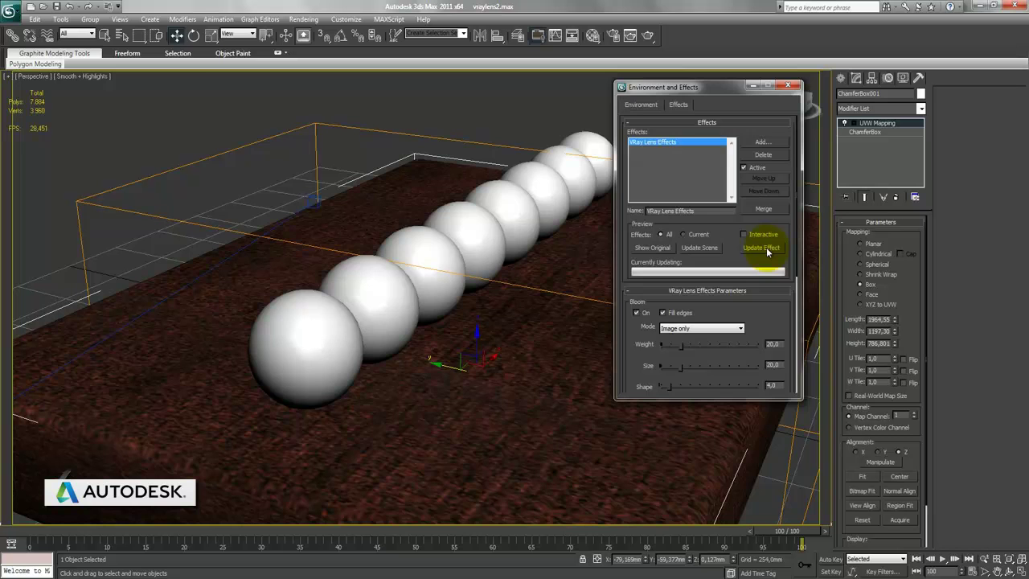
Render an Update Effect preview with default bloom, then close both render windows.
left_click(766, 249)
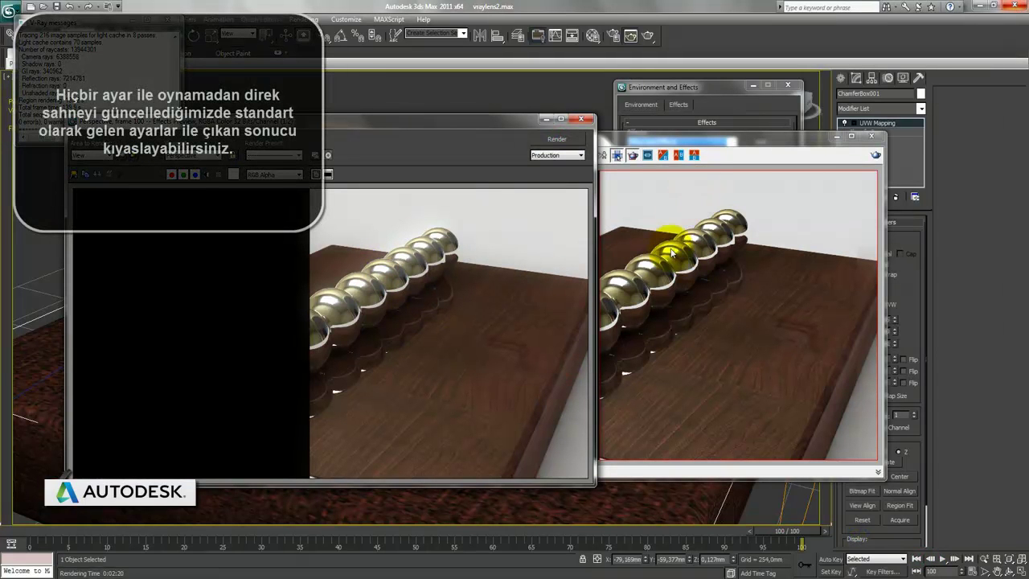
left_click(580, 119)
left_click(873, 140)
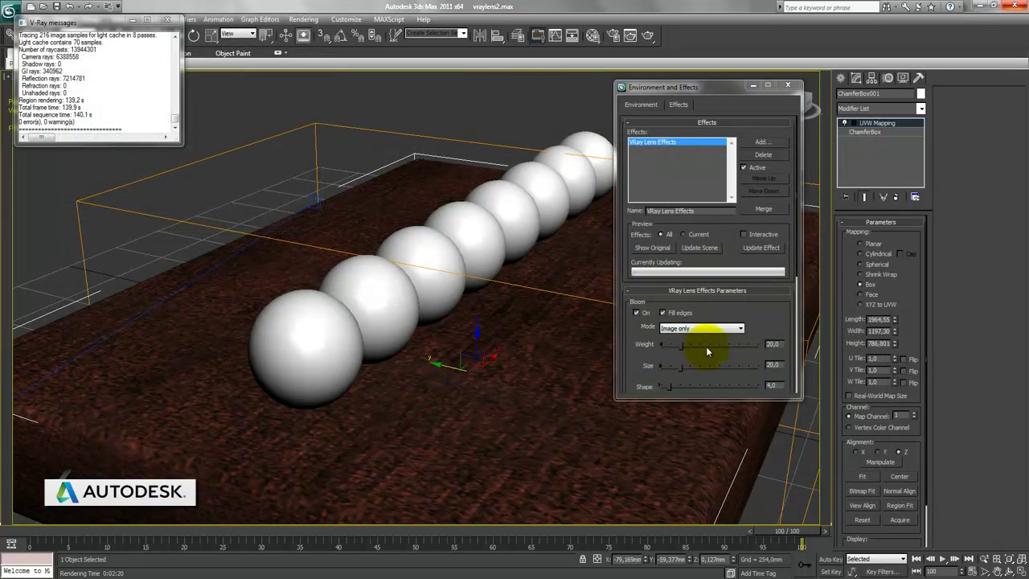
Enable Interactive preview, set Bloom Weight 57.22, Size 40.6, Shape 19.63, and turn Glare on.
left_click(758, 234)
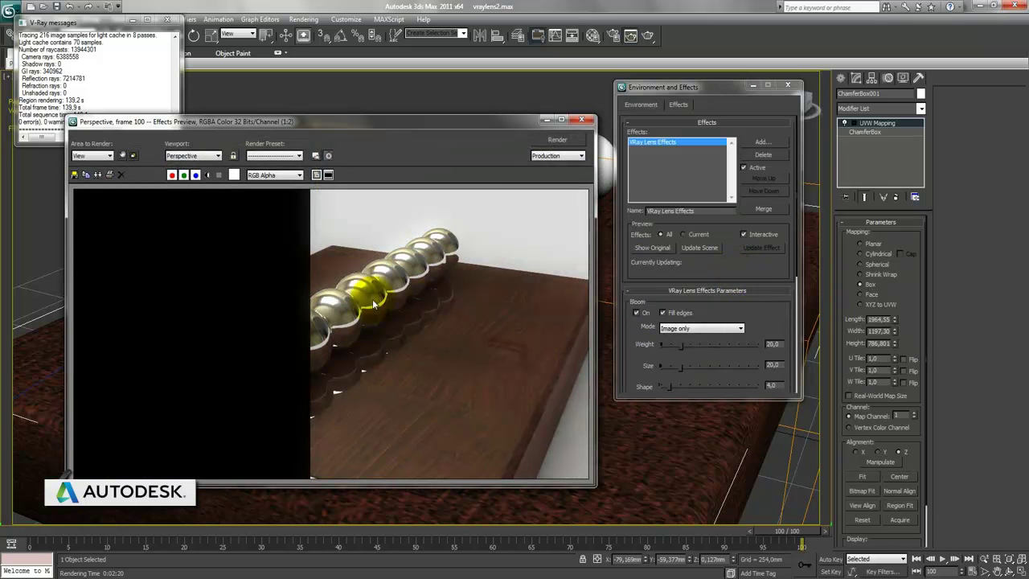
left_click_drag(681, 345, 714, 348)
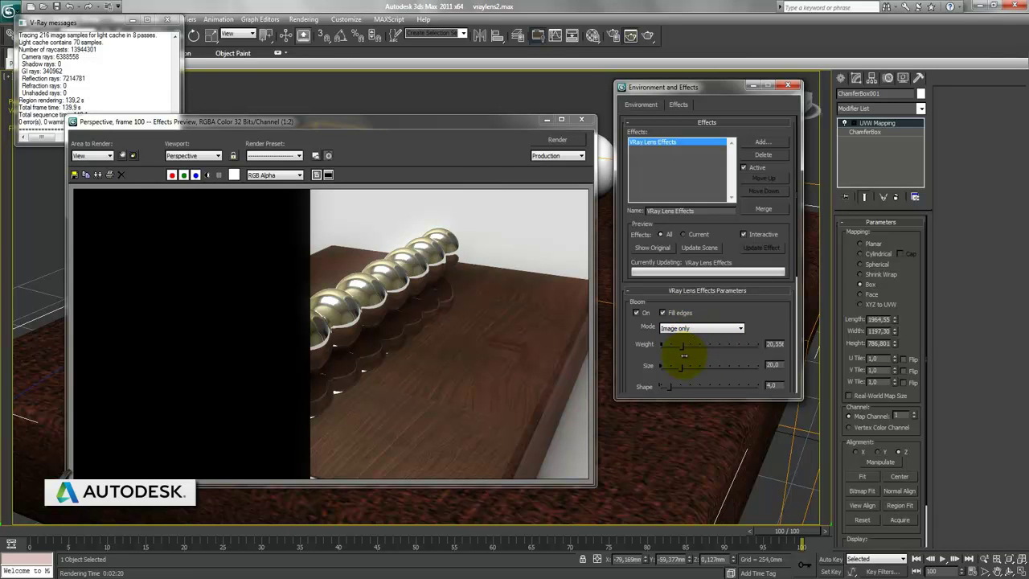
left_click_drag(684, 355, 683, 355)
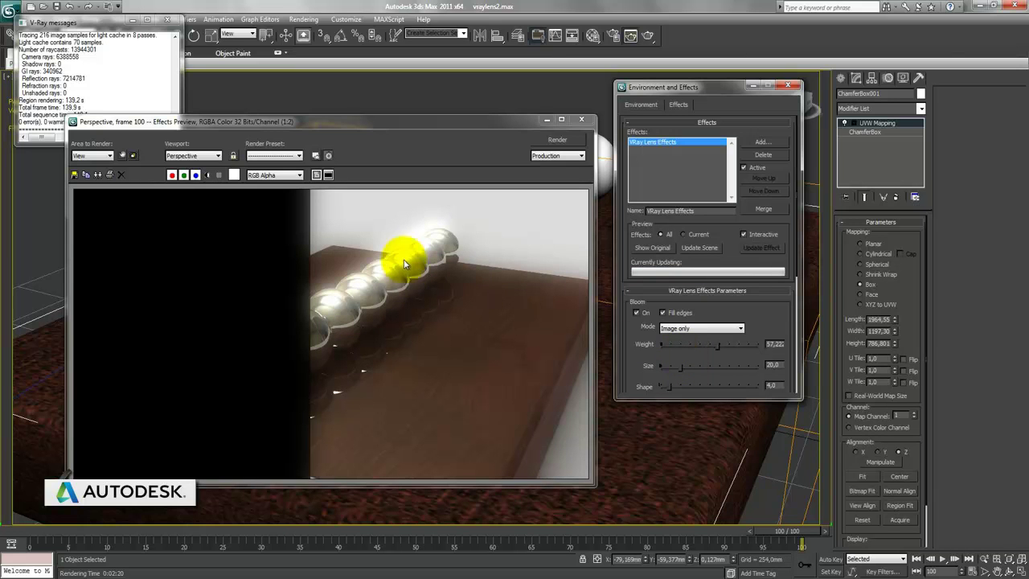
left_click_drag(681, 366, 700, 368)
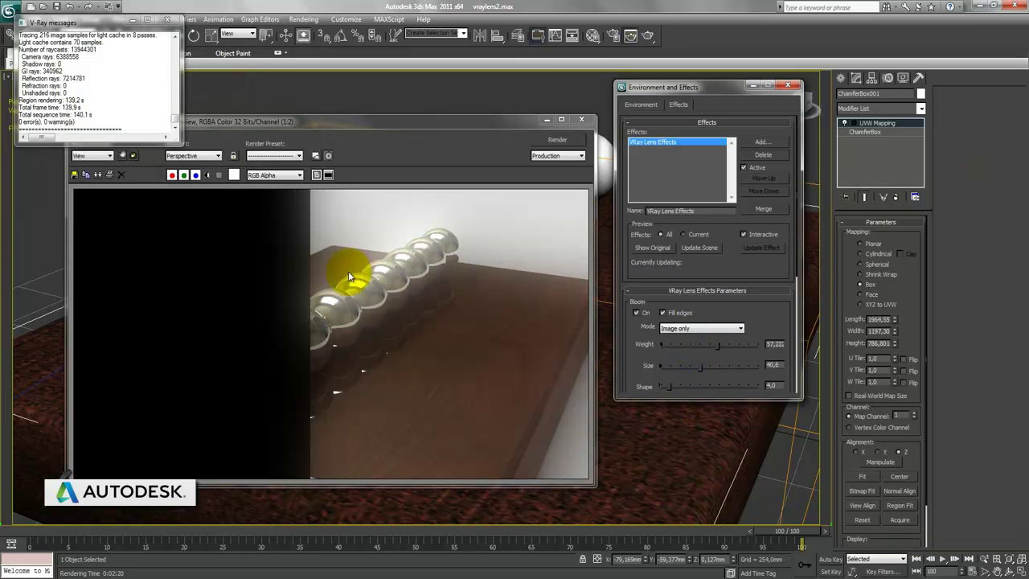
left_click_drag(670, 386, 703, 387)
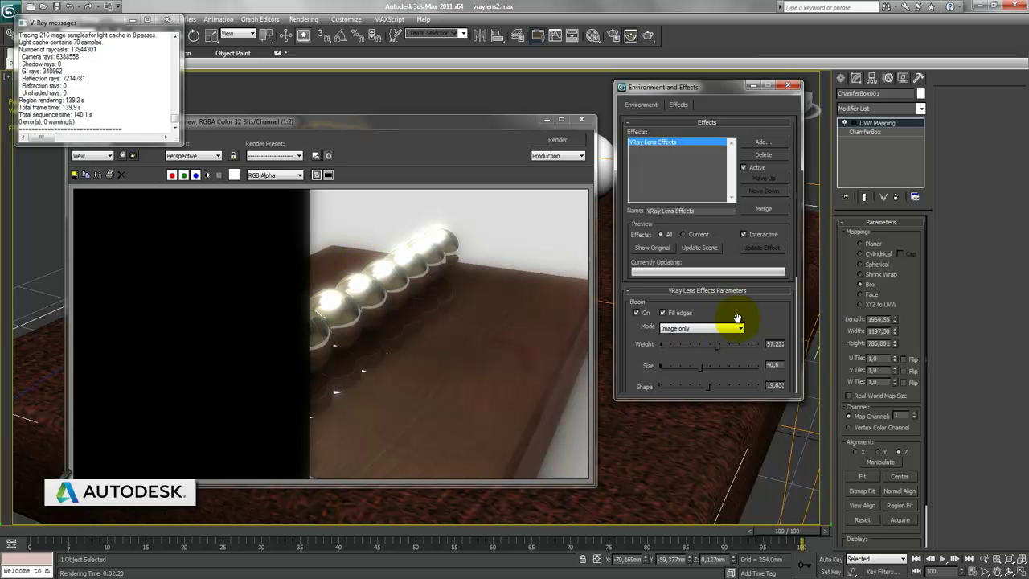
left_click_drag(766, 325, 766, 233)
left_click(638, 325)
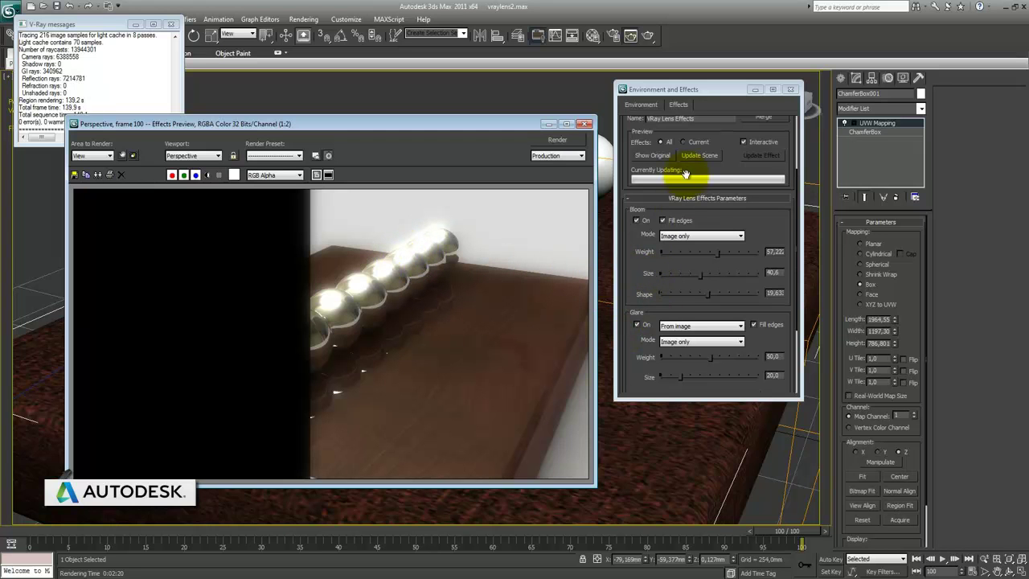
Show the original render without effects, then scroll the Effects rollout back to VRay Lens Effects.
left_click(655, 155)
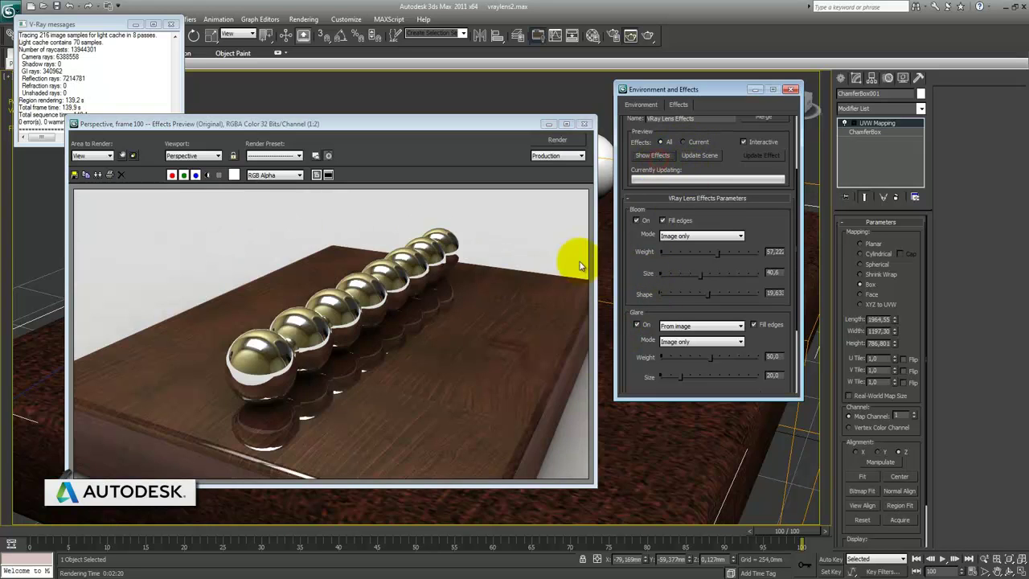
mouse_move(320, 124)
left_mouse_down()
mouse_move(340, 128)
mouse_move(333, 122)
left_mouse_up()
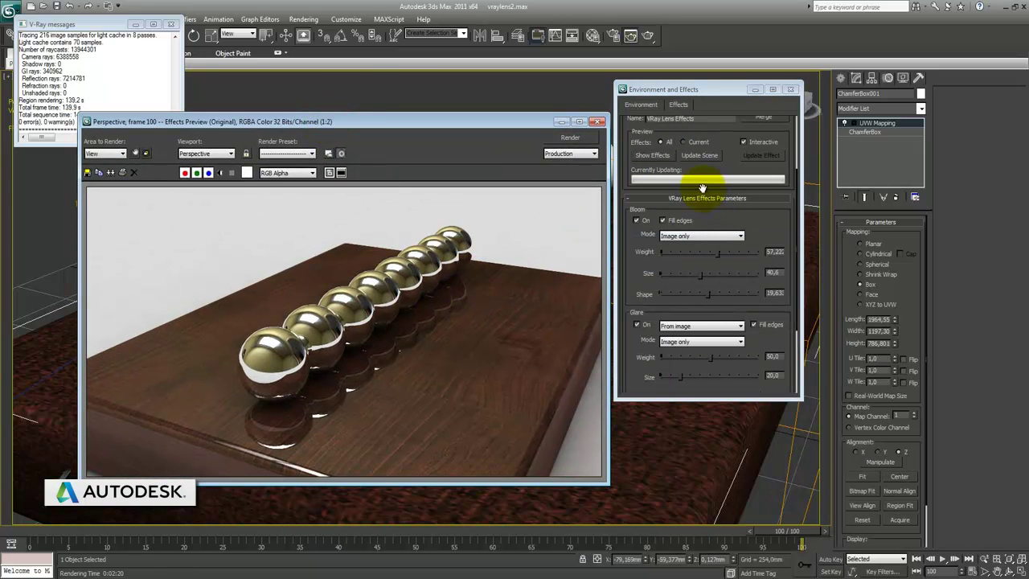
left_click(733, 166)
left_click_drag(732, 166, 730, 245)
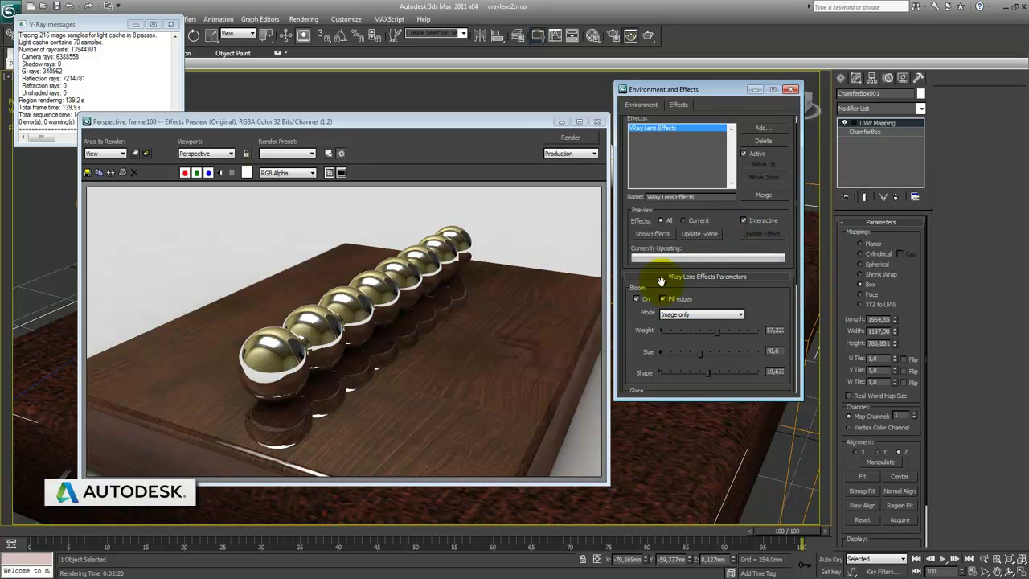
Set Bloom Mode to 'Image and render element', Bloom Shape to 33.28, and close Effects Preview.
left_click(697, 315)
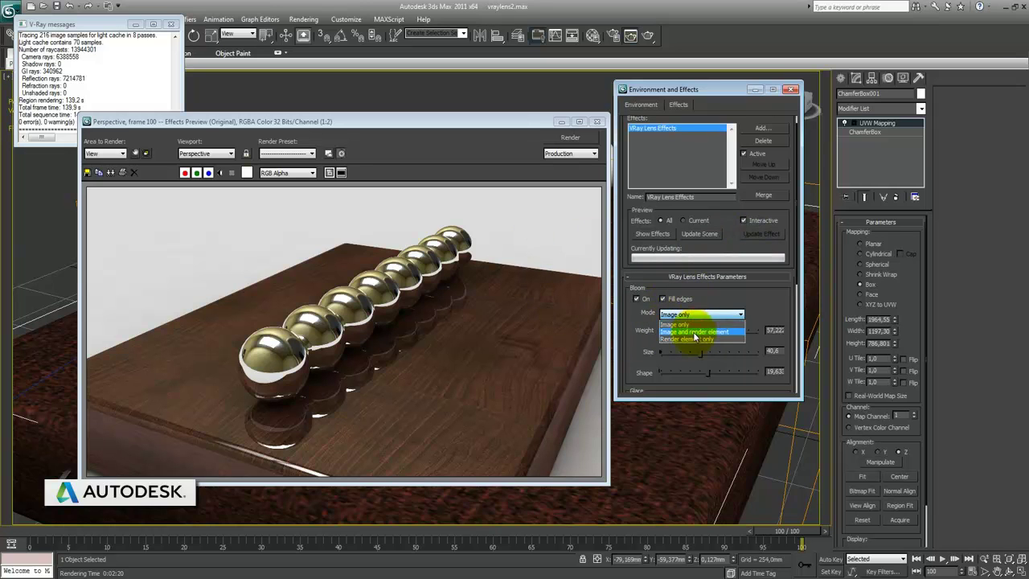
left_click(695, 335)
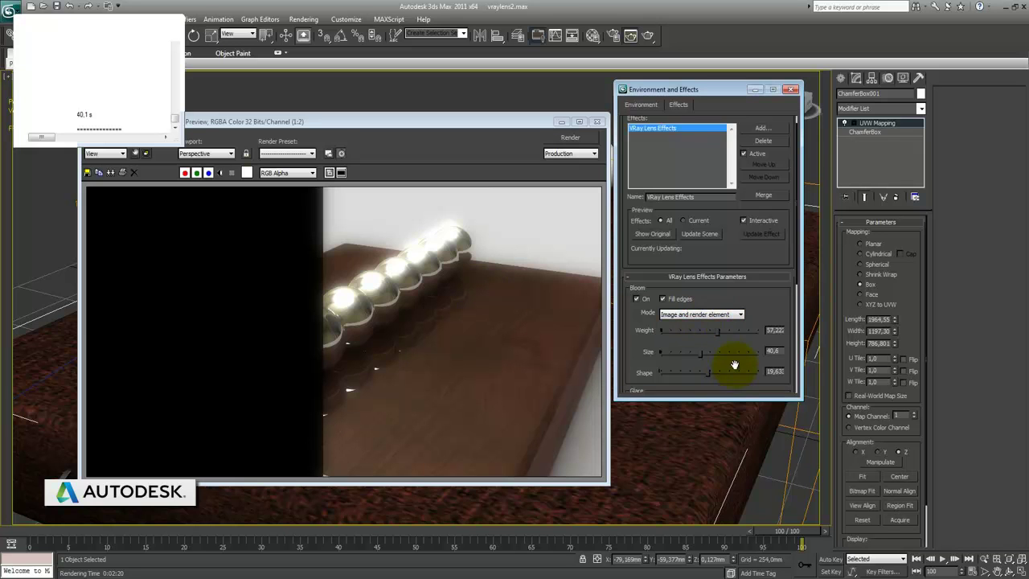
left_click_drag(732, 361, 739, 293)
left_click_drag(739, 308, 748, 324)
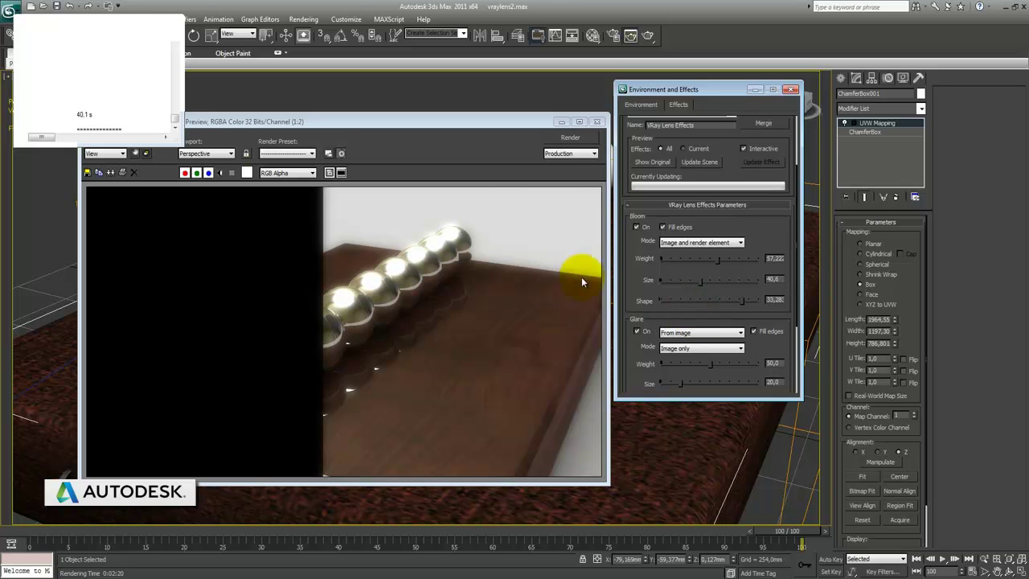
left_click(596, 121)
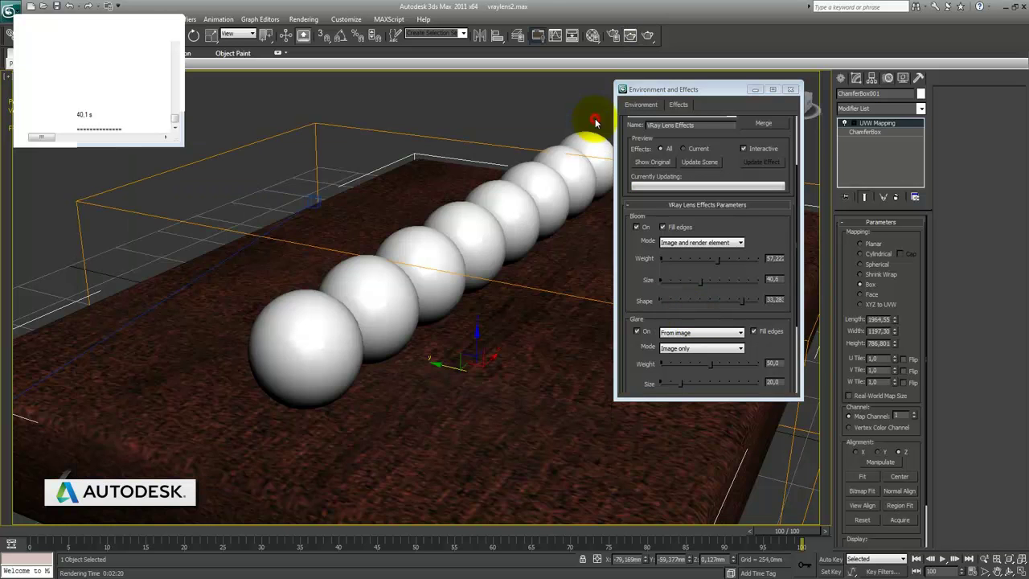
Close the leftover progress window and open the V-Ray frame buffer from the viewport quad menu.
left_click(174, 26)
left_click(303, 18)
left_click(471, 218)
right_click(471, 218)
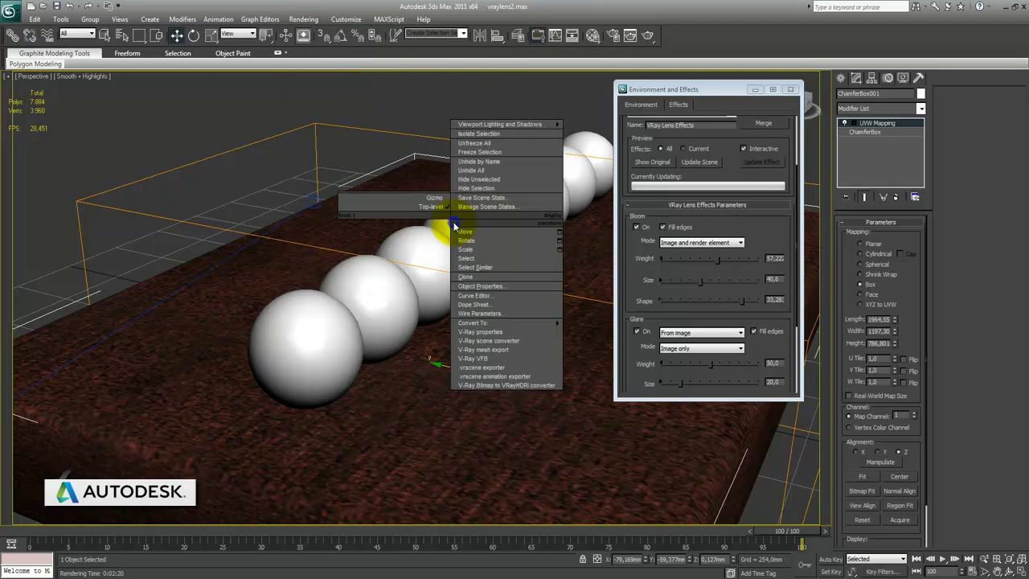
left_click(481, 350)
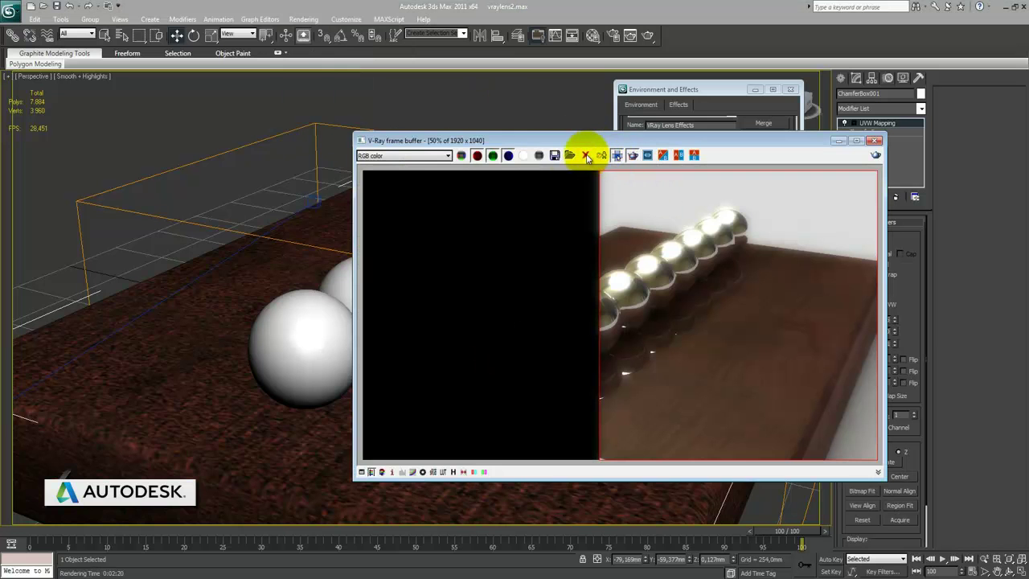
Start a fresh render in the V-Ray frame buffer, keeping it clear of the lens settings.
left_click_drag(666, 143, 370, 133)
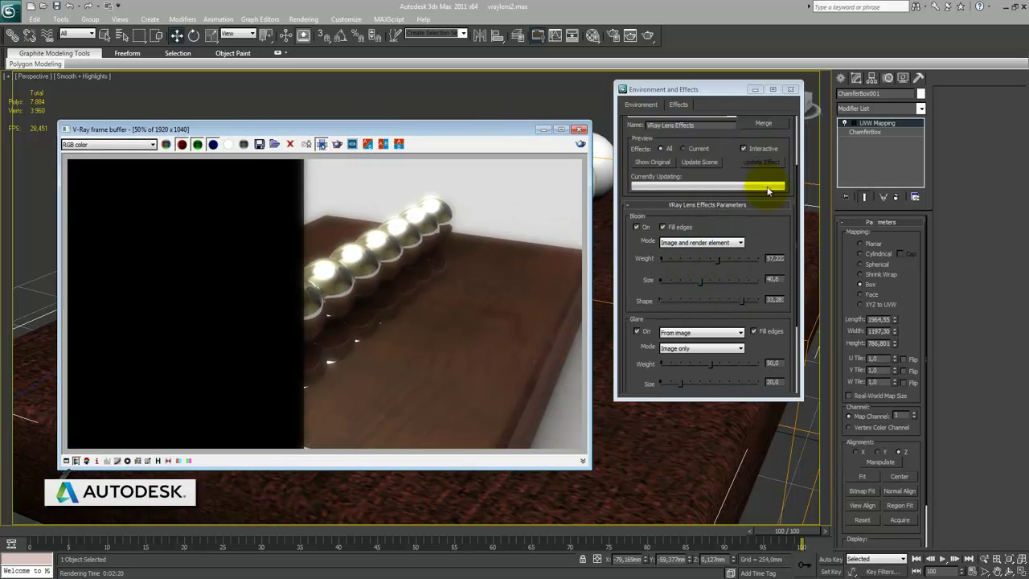
left_click(710, 163)
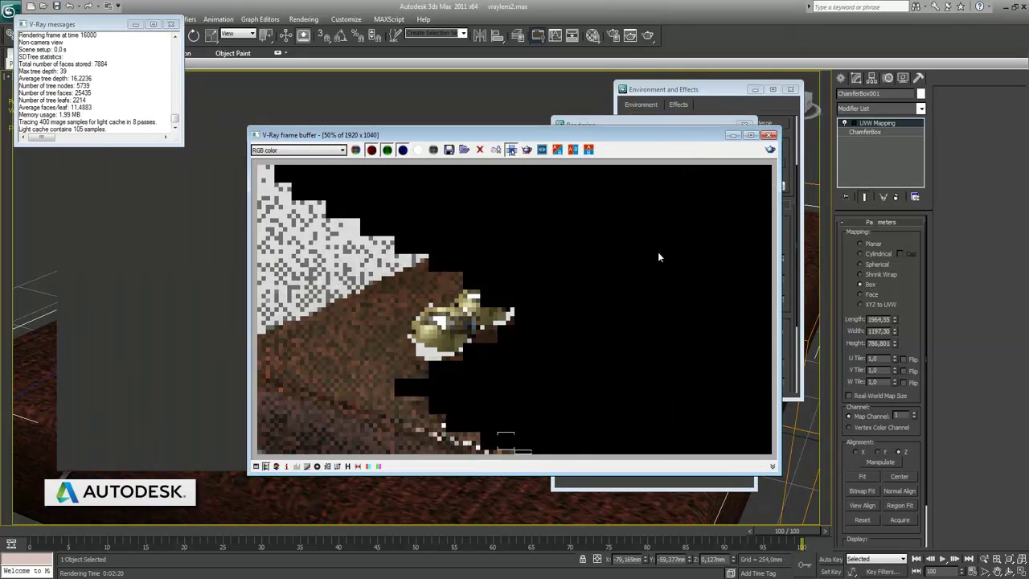
left_click_drag(639, 134, 434, 132)
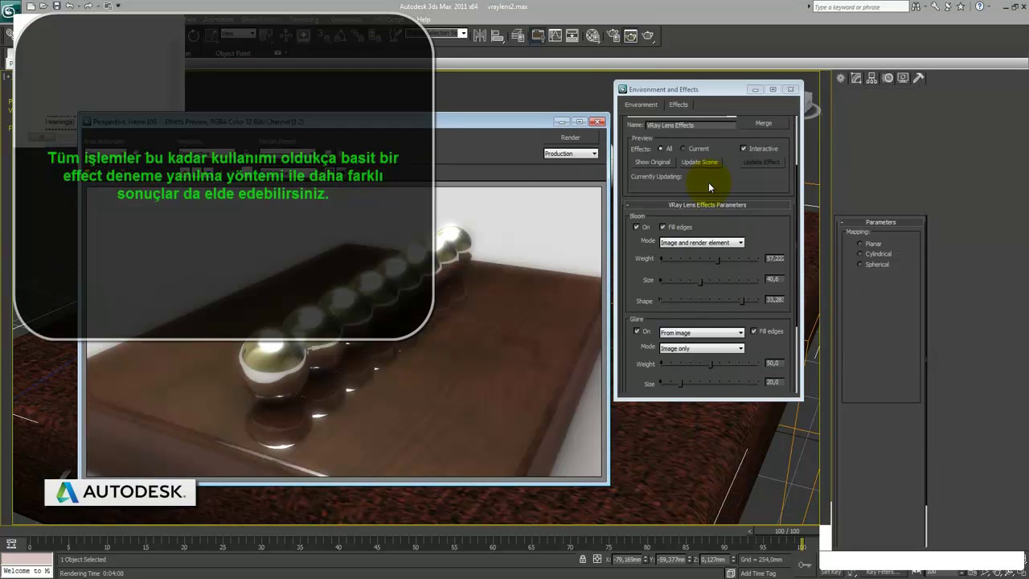
Snap the V-Ray render left and the bloom effects preview right to compare, then restore them.
left_click_drag(314, 122, 641, 118)
left_click(277, 130)
left_click_drag(265, 131, 2, 132)
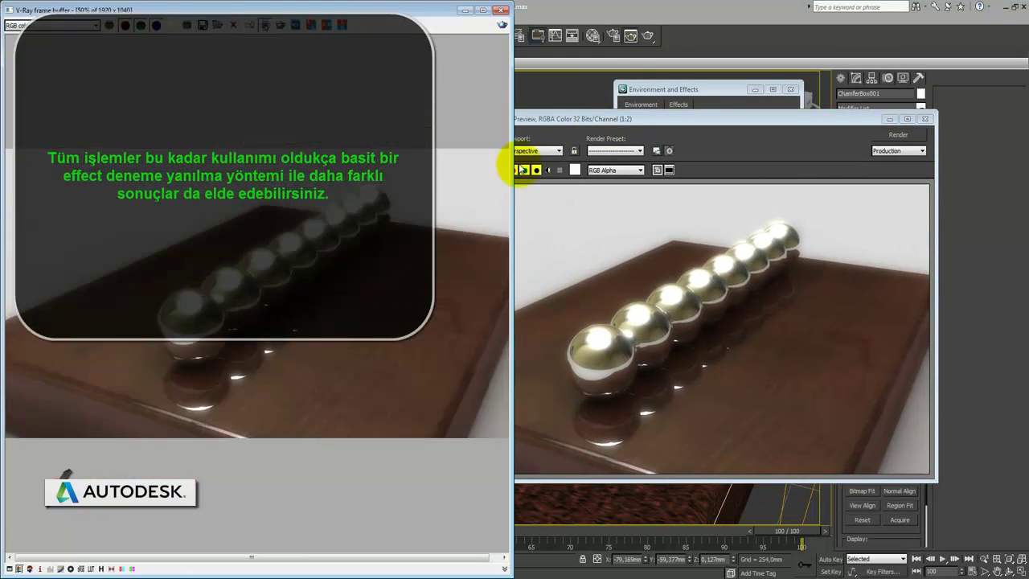
left_click_drag(546, 119, 1028, 114)
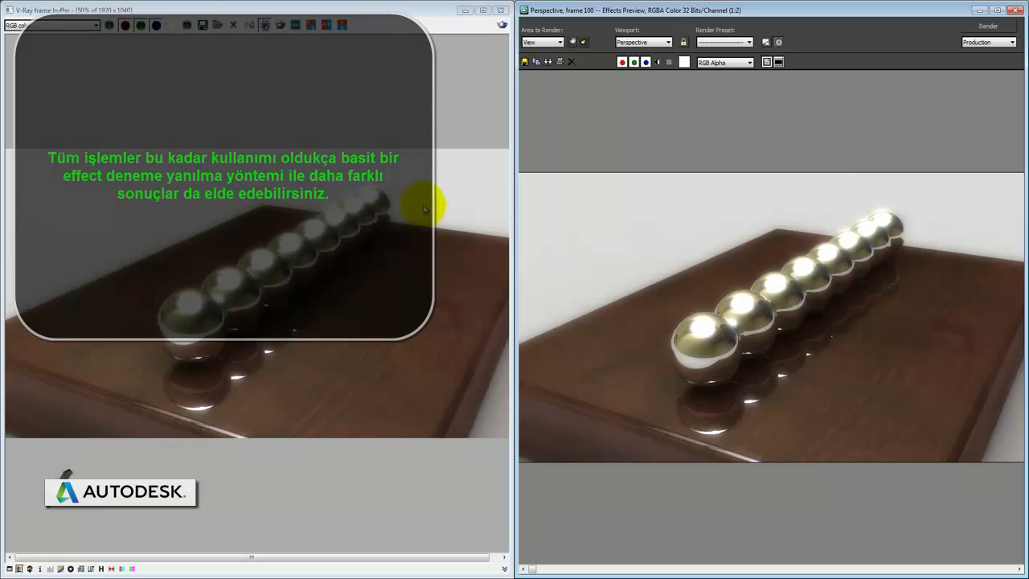
left_click_drag(433, 20, 409, 139)
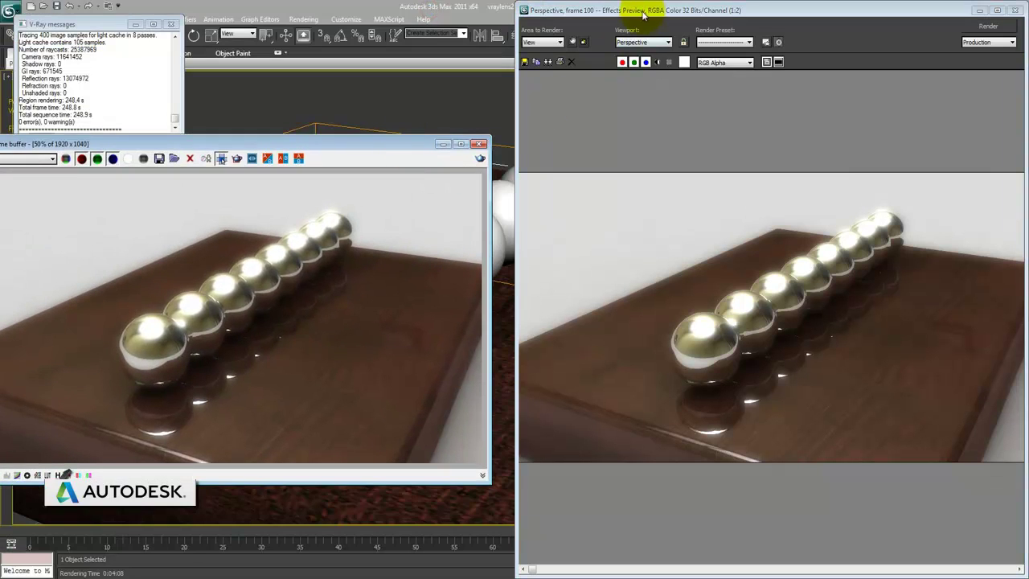
left_click_drag(640, 10, 421, 145)
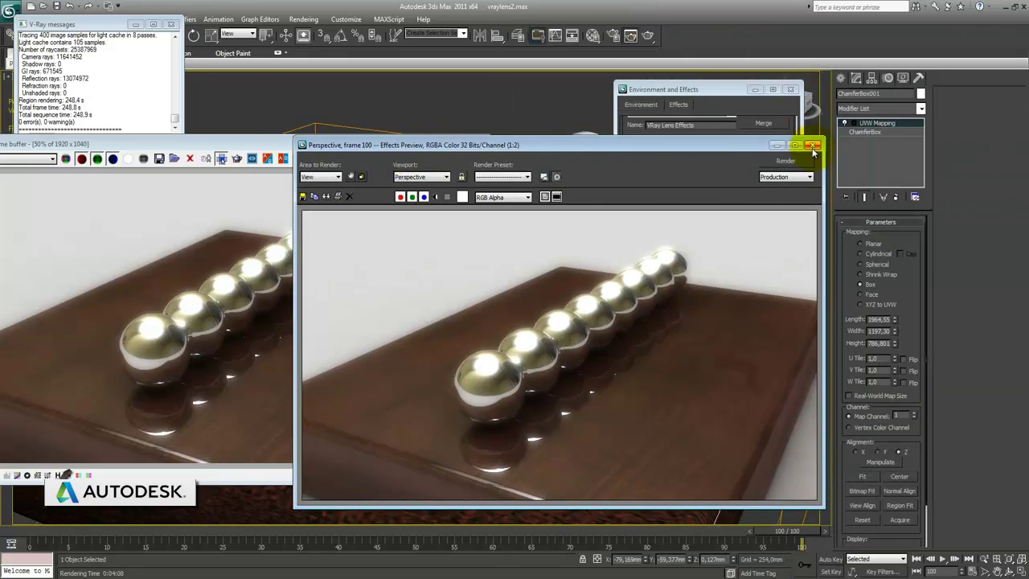
Close the Effects Preview, V-Ray frame buffer and V-Ray messages windows.
left_click(813, 146)
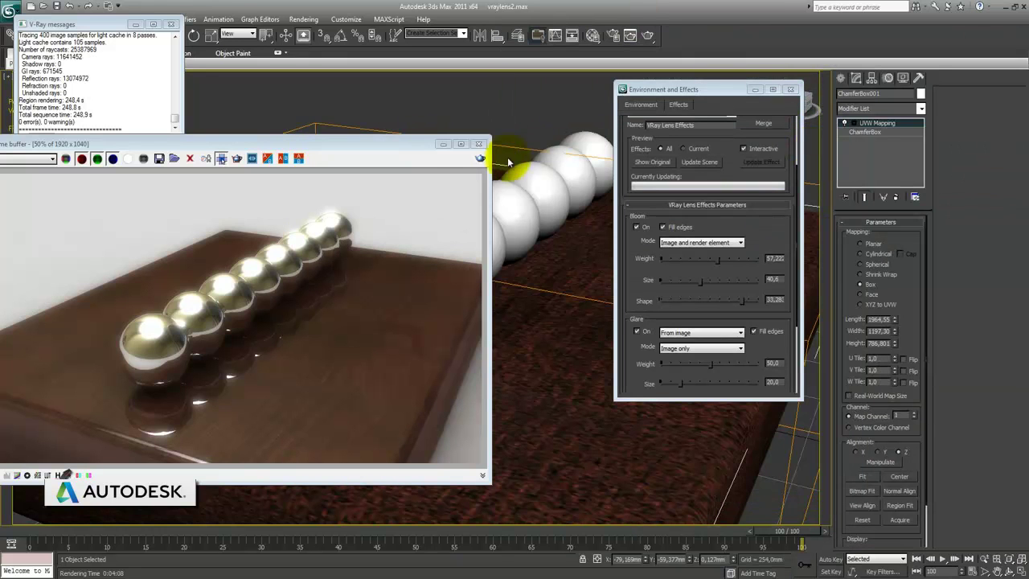
left_click(479, 144)
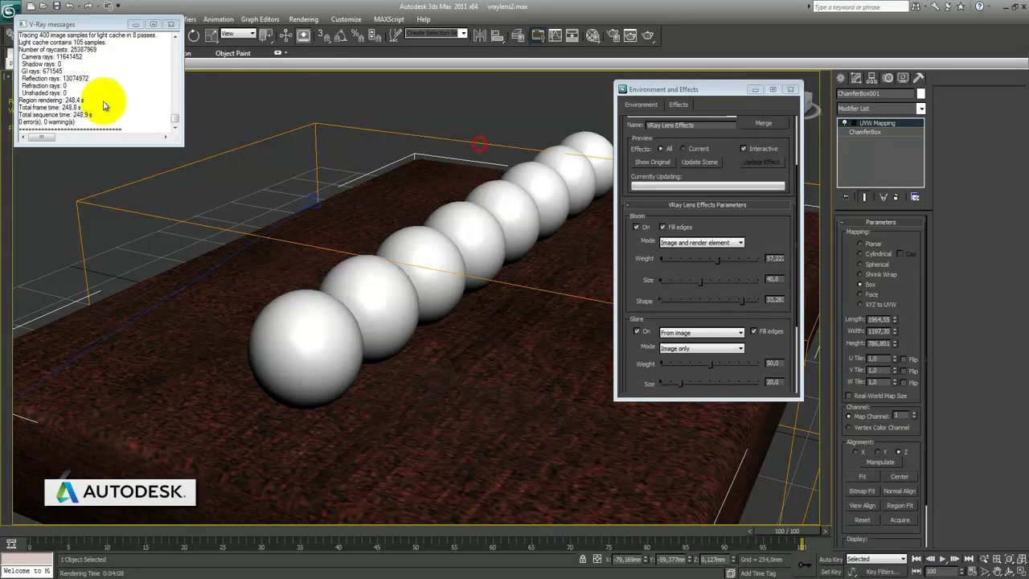
left_click(171, 25)
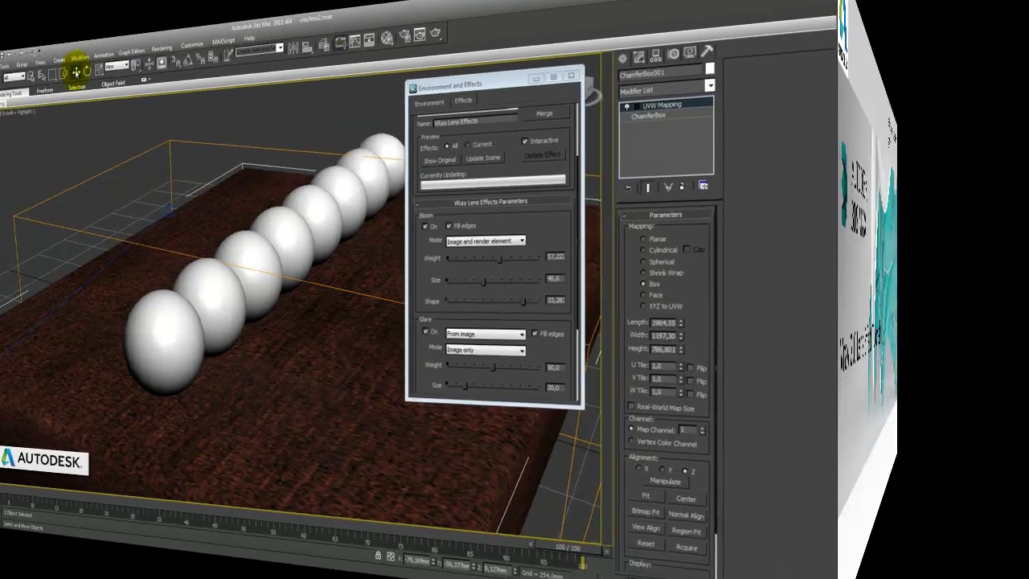